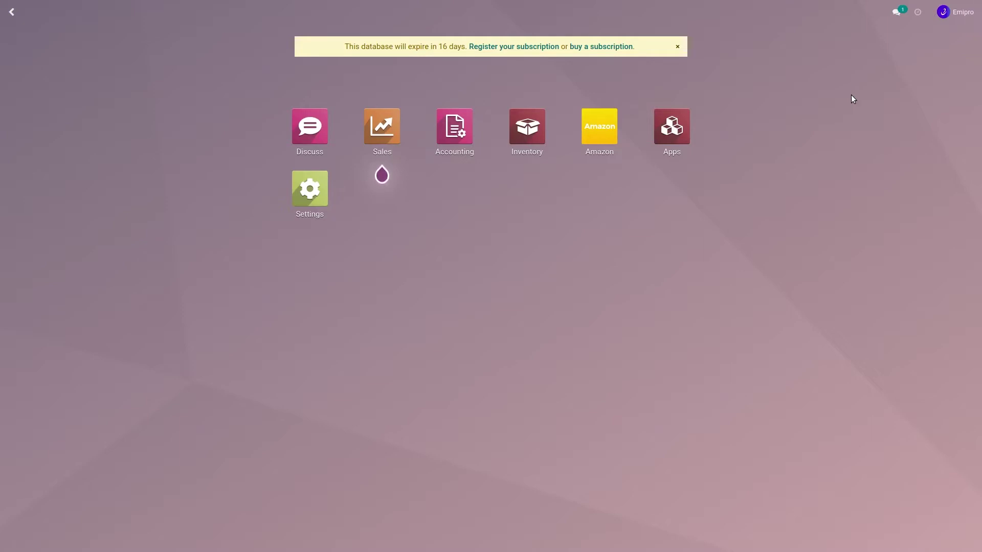
Select seller Amazon_NA in Amazon Settings and open its Add More Marketplace dialog.
left_click(600, 128)
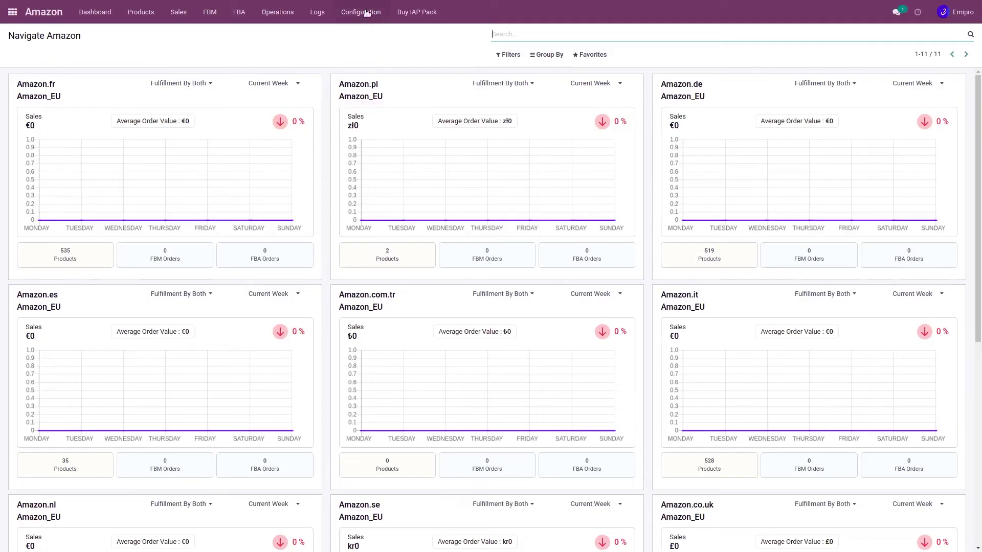
left_click(361, 11)
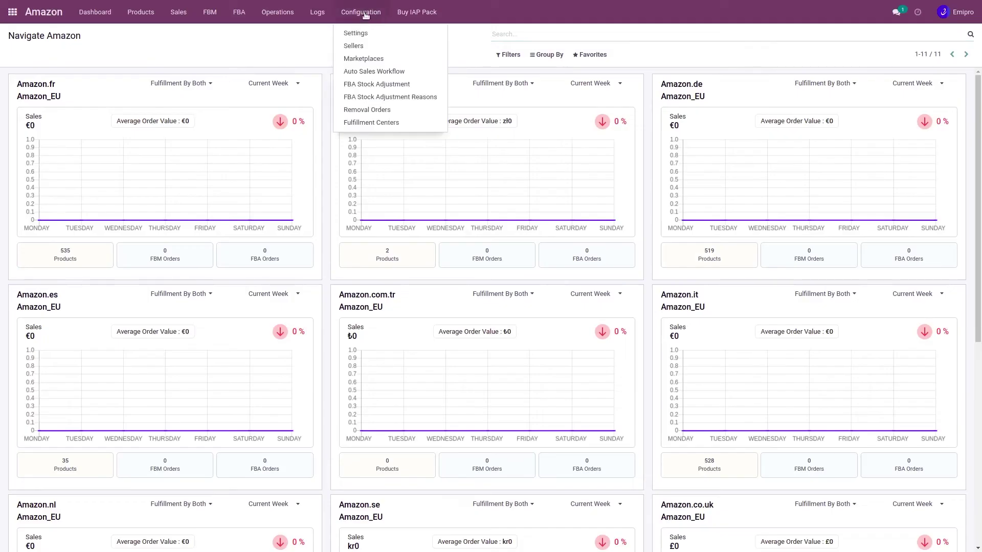
left_click(359, 30)
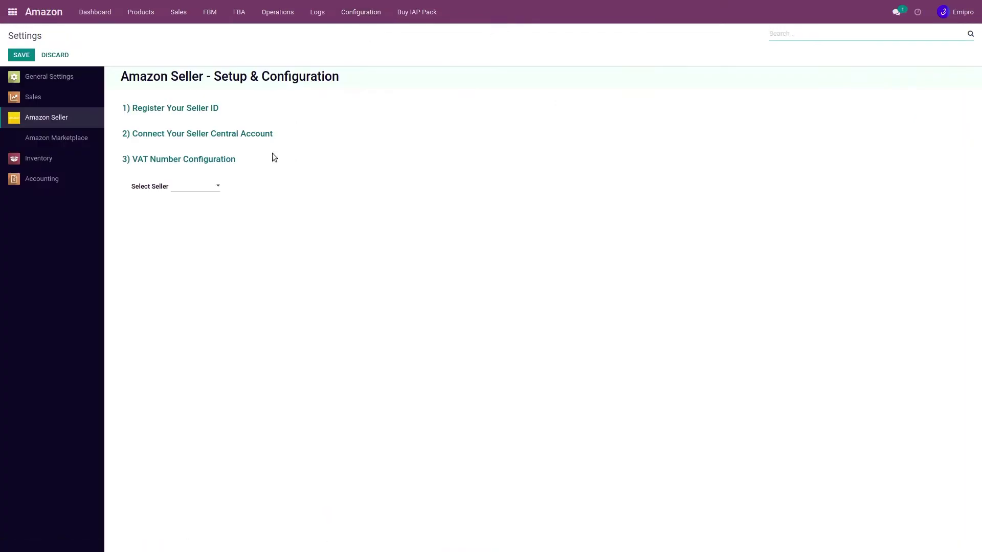
left_click(197, 186)
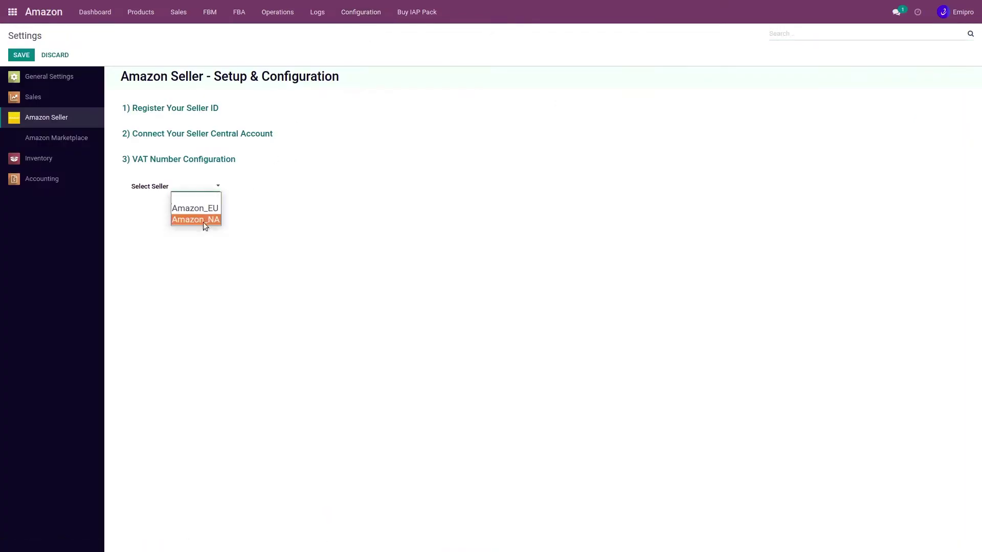
left_click(202, 220)
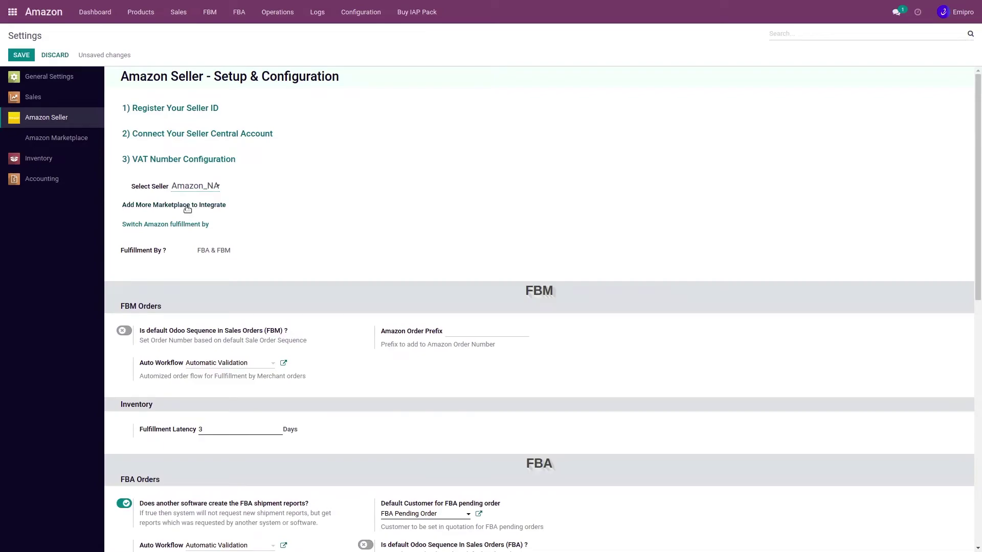
left_click(187, 206)
left_click(381, 78)
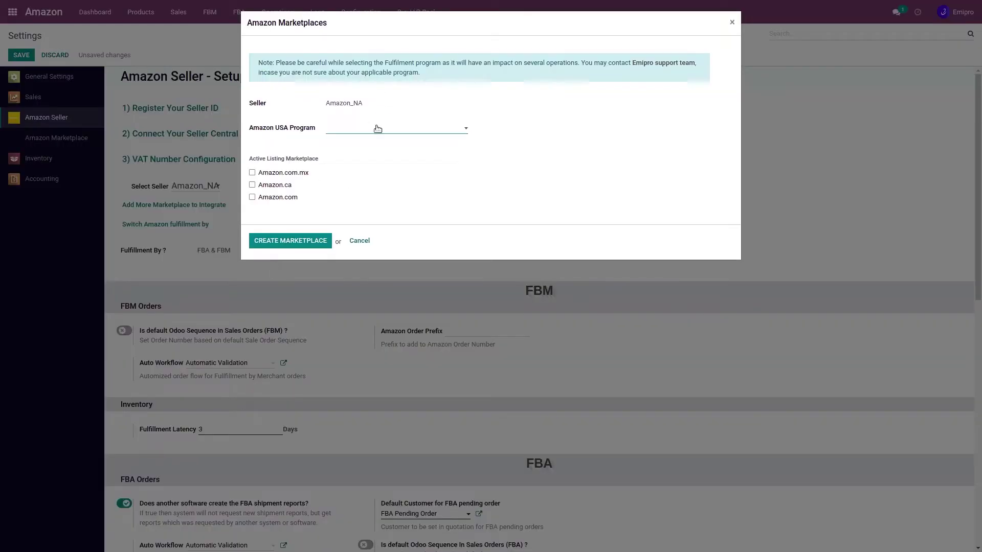
Choose NARF in the Amazon USA Program dropdown of the Amazon_NA Marketplaces dialog.
left_click(376, 126)
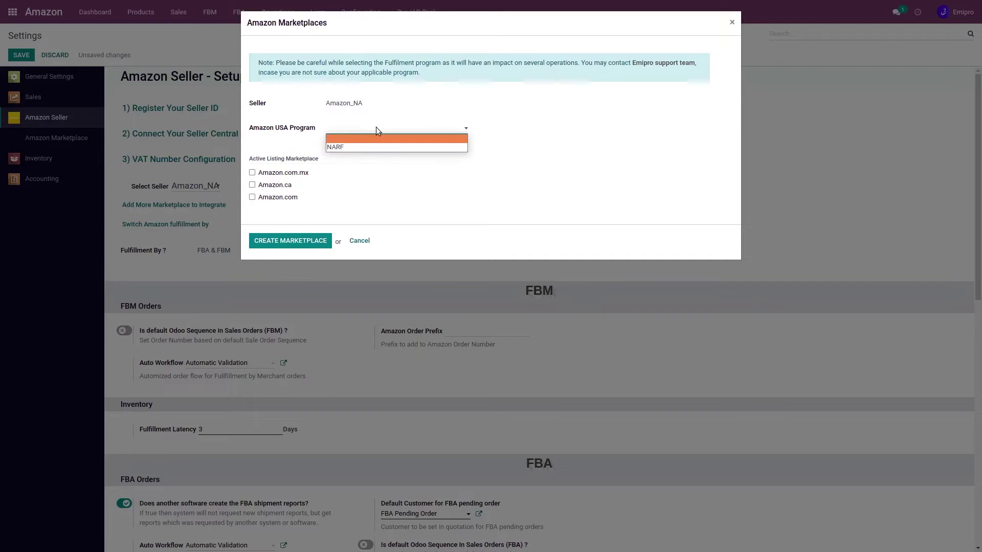
left_click(356, 150)
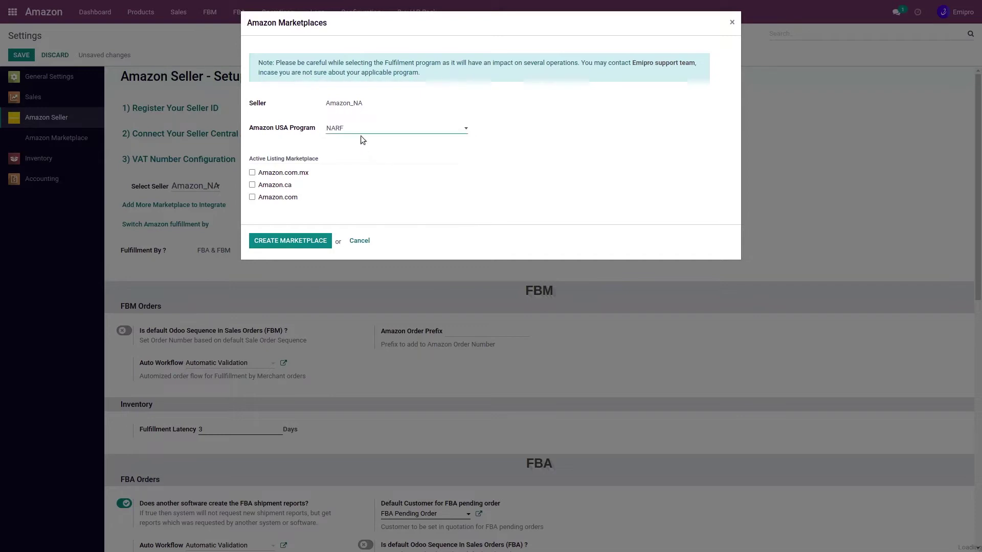
left_click(362, 127)
left_click(334, 139)
left_click(364, 128)
left_click(355, 145)
mouse_move(253, 186)
left_click(365, 127)
Empty the USA Program and tick Amazon.com.mx, Amazon.ca and Amazon.com as listing marketplaces.
left_click(328, 154)
left_click(252, 173)
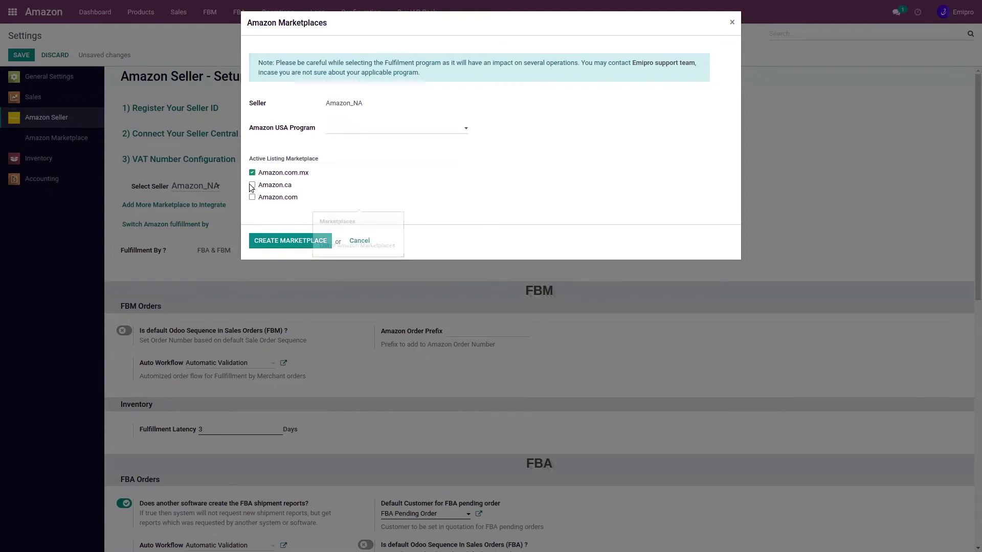
left_click(253, 186)
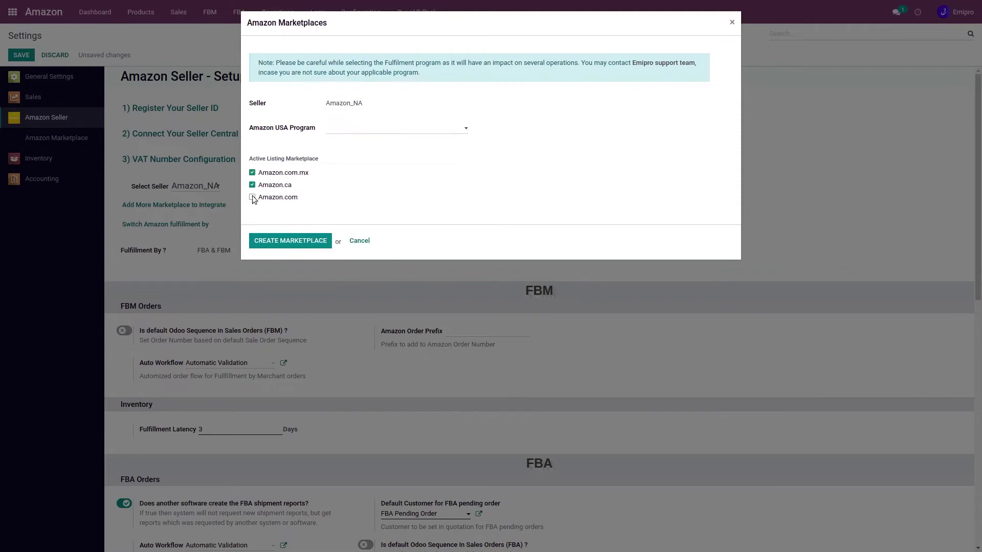
left_click(253, 198)
Cancel the marketplace form and open the Inventory Warehouses list with both FBA Amazon_NA warehouses.
left_click(358, 241)
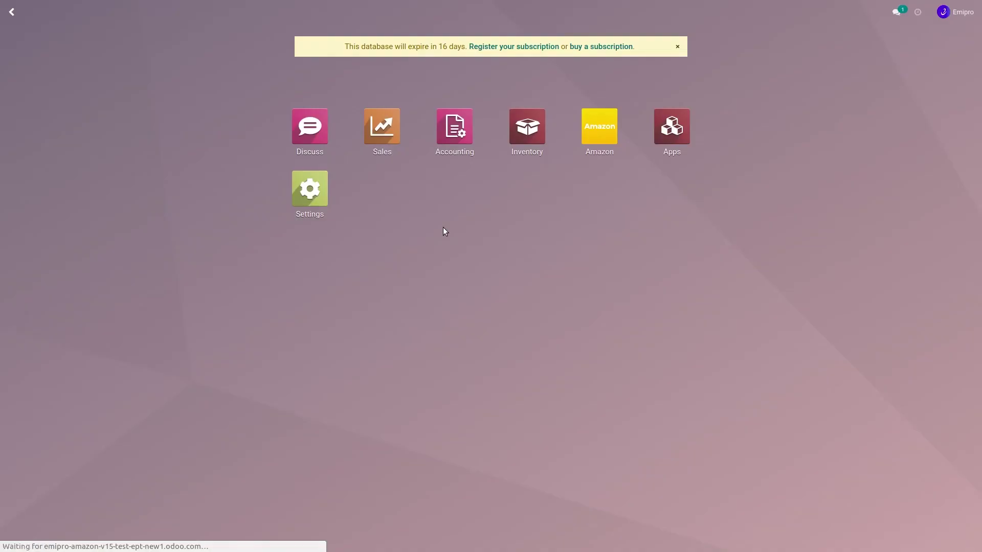
left_click(527, 128)
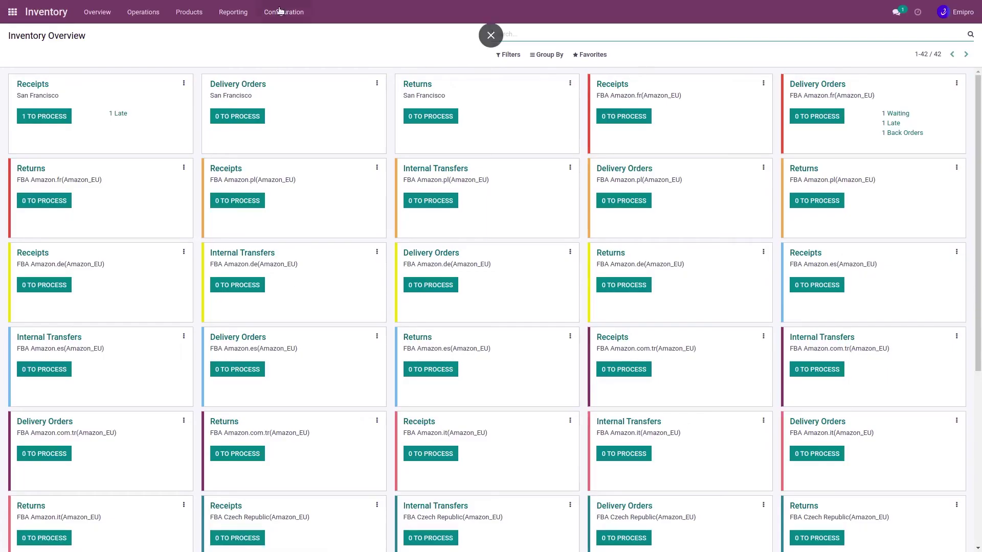
left_click(283, 12)
left_click(282, 58)
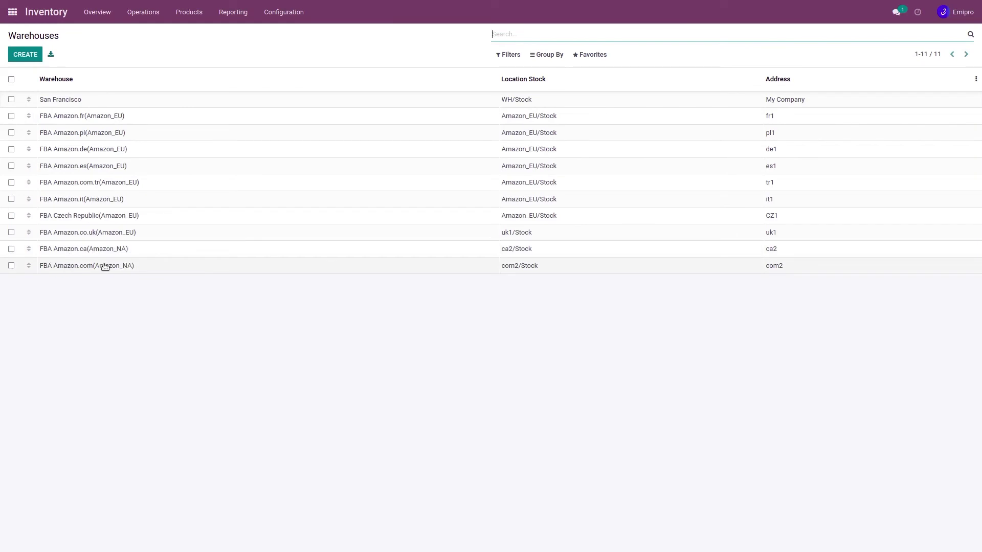
Review the FBA Amazon.ca(Amazon_NA) fulfillment centers, then go back through Warehouses to Home.
left_click(80, 249)
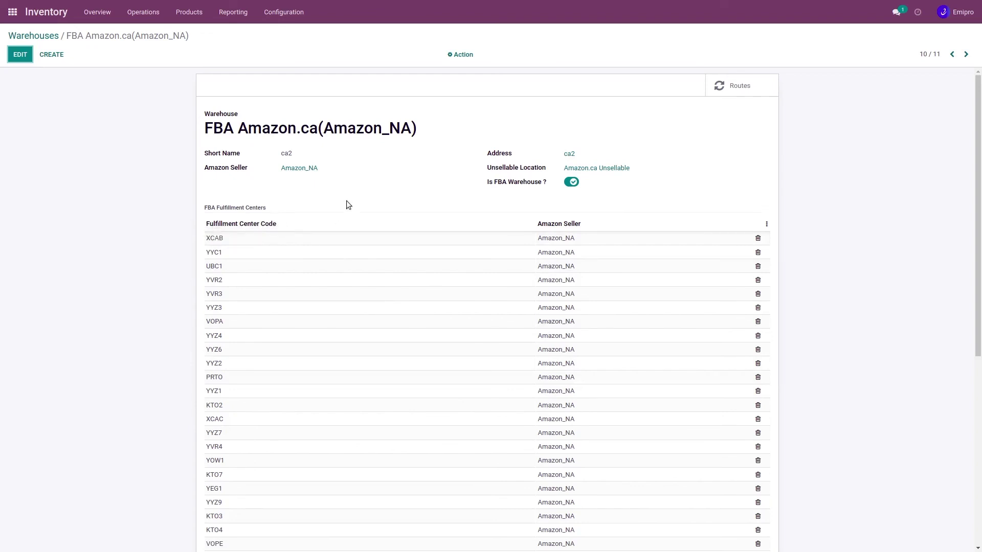
double_click(287, 154)
left_click(348, 157)
scroll(345, 261, "down", 5)
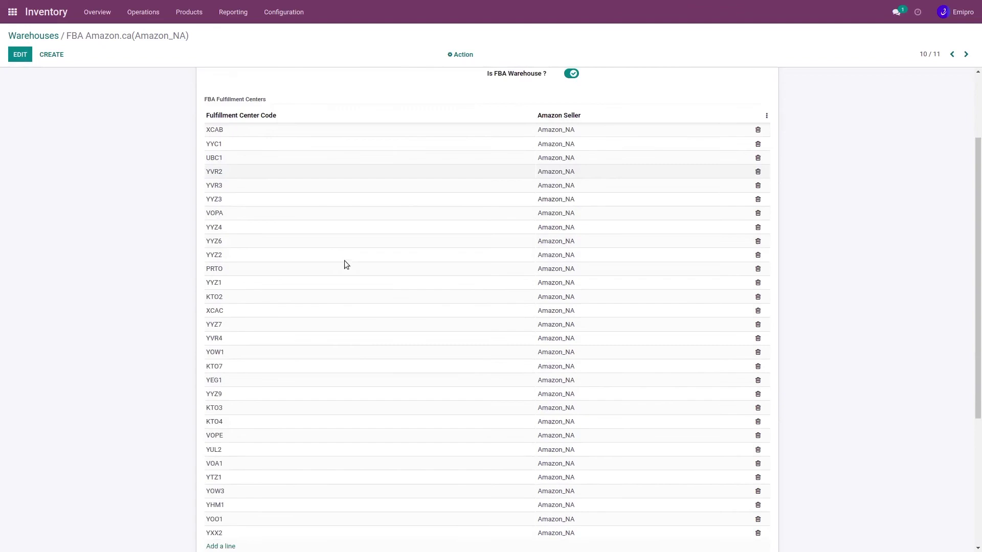
scroll(343, 358, "down", 5)
scroll(343, 361, "down", 2)
scroll(342, 363, "up", 5)
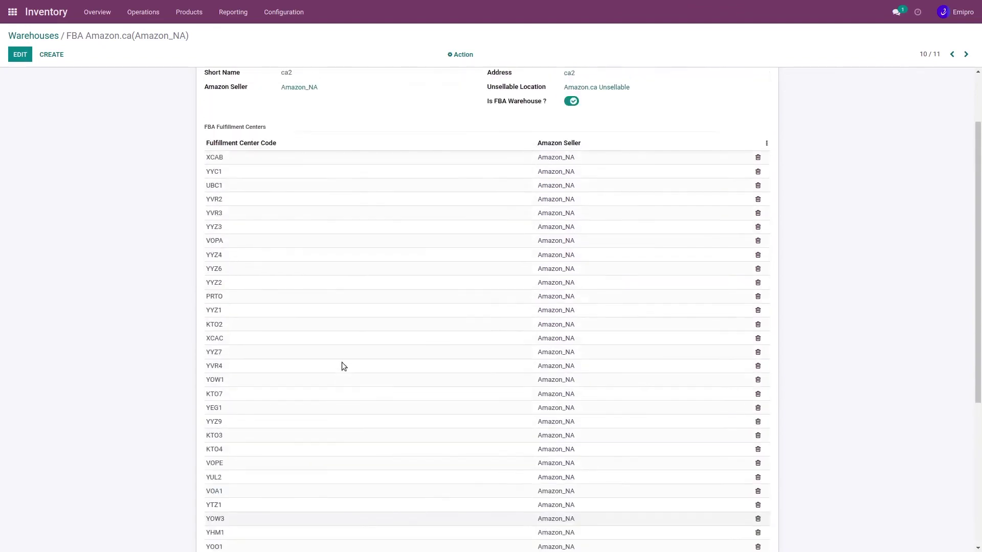
scroll(342, 363, "up", 5)
left_click(34, 36)
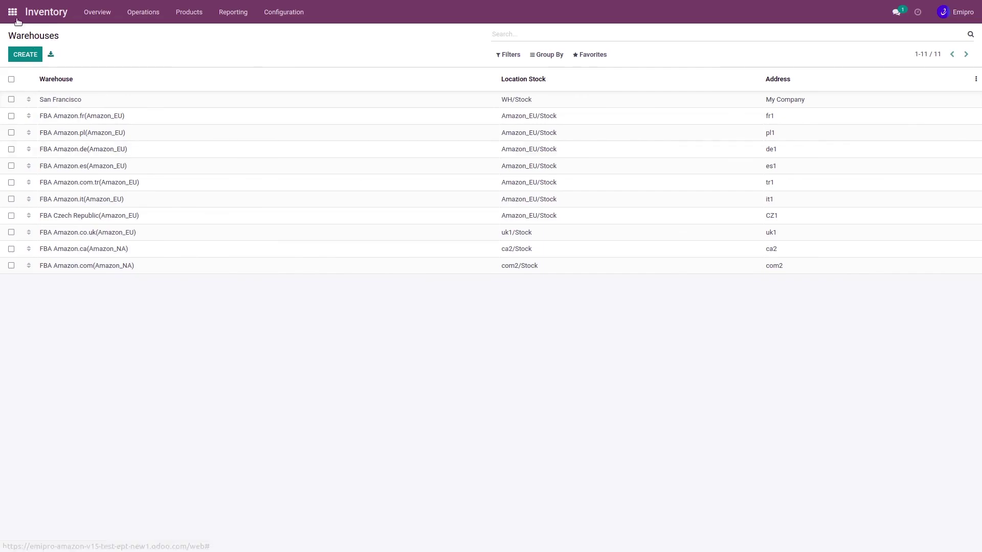
left_click(13, 12)
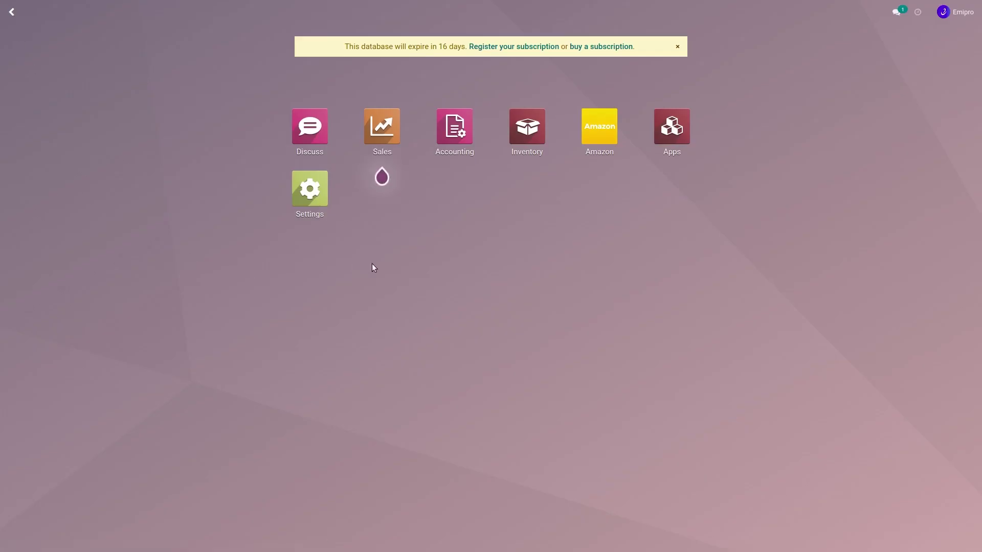